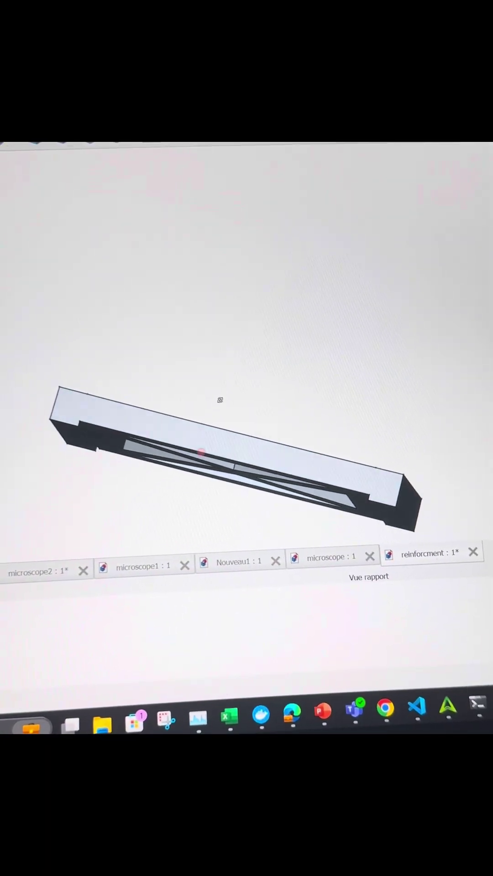
Orbit the braced plate through tilted, isometric, top-down, front and low-angle views
middle_drag(219, 409, 140, 357)
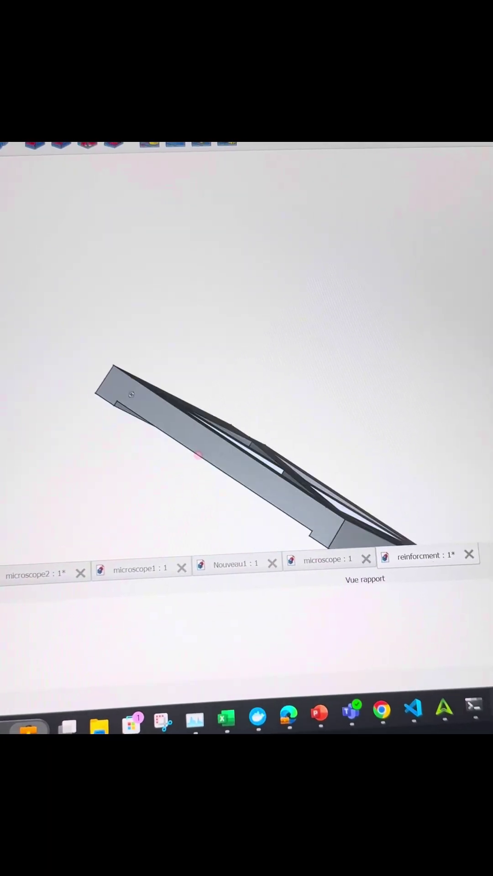
middle_drag(242, 417, 133, 447)
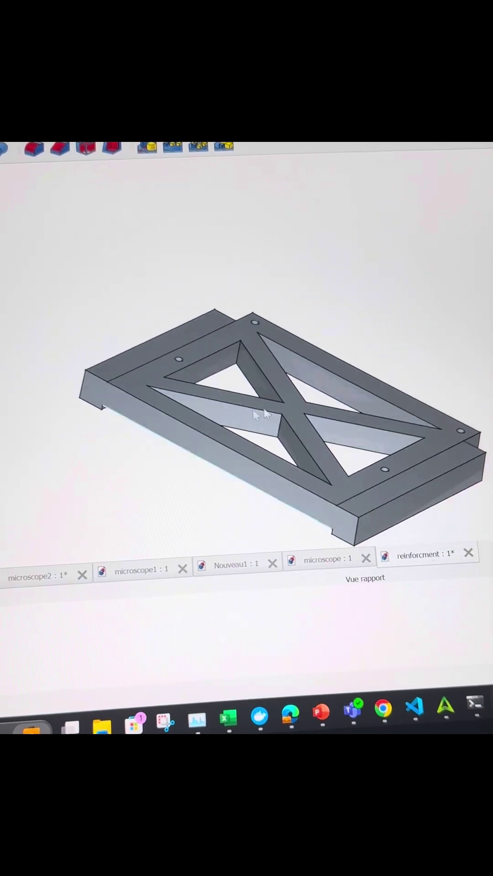
middle_drag(268, 374, 318, 384)
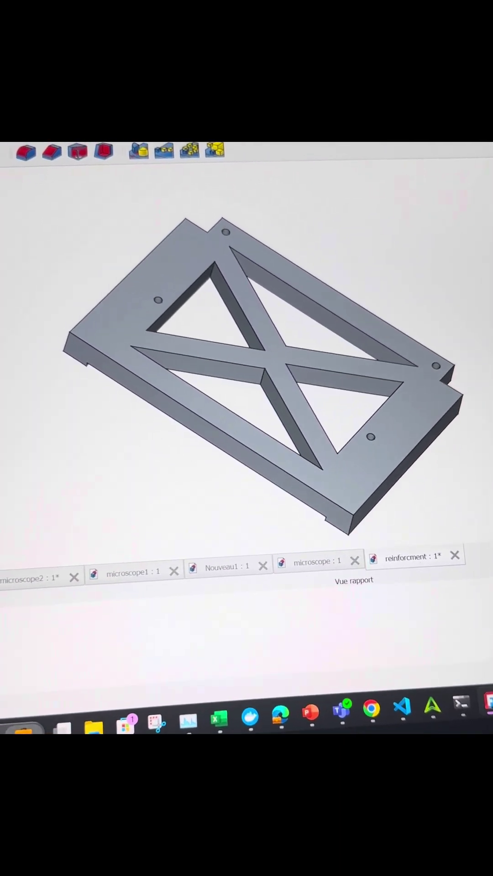
mouse_move(474, 468)
middle_down()
mouse_move(358, 442)
mouse_move(288, 322)
middle_up()
scroll(358, 442, up, 3)
scroll(345, 436, down, 2)
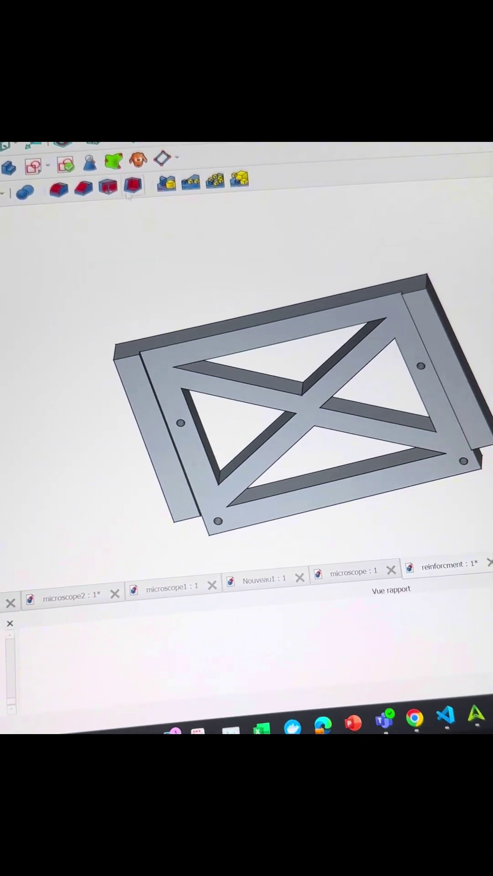
click(107, 151)
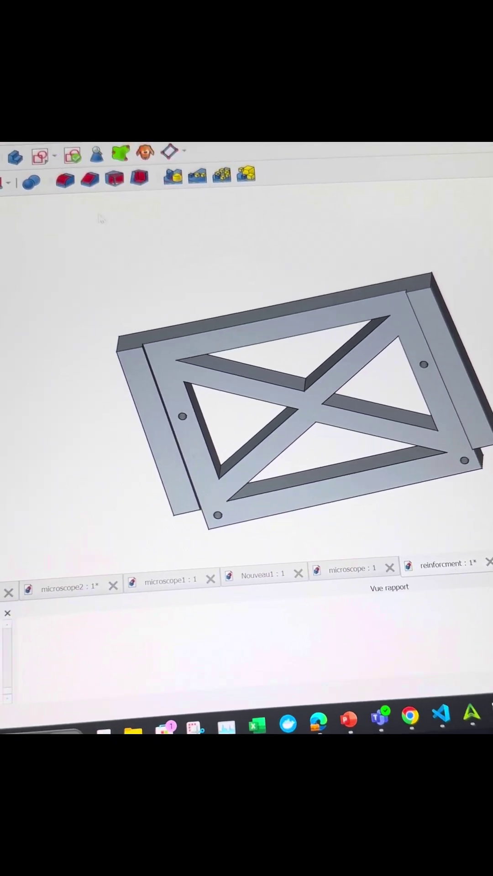
mouse_move(301, 411)
middle_down()
mouse_move(302, 308)
mouse_move(269, 334)
mouse_move(217, 204)
middle_up()
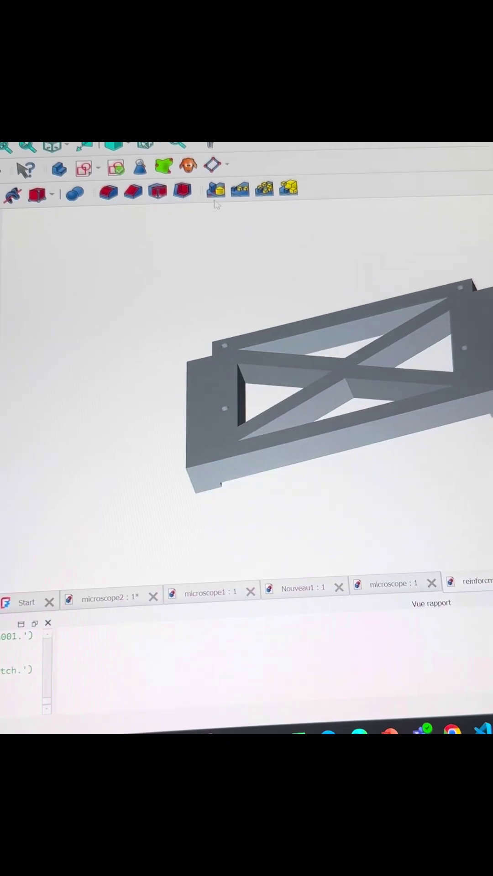
Switch the model between wireframe, other display styles and shaded rendering
click(157, 167)
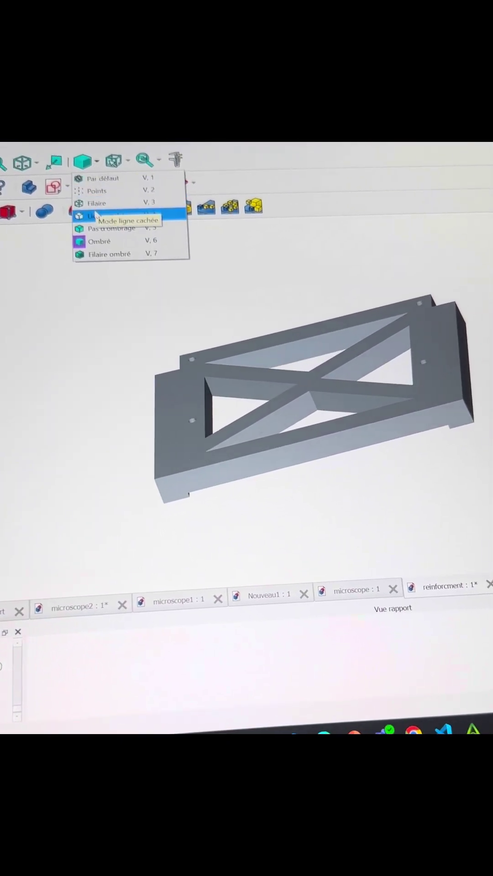
click(107, 212)
middle_drag(356, 328, 385, 349)
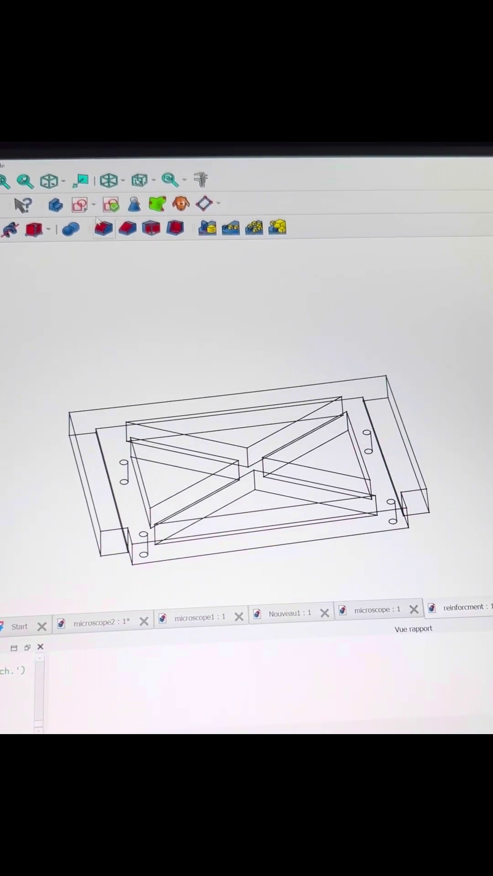
click(123, 180)
click(120, 233)
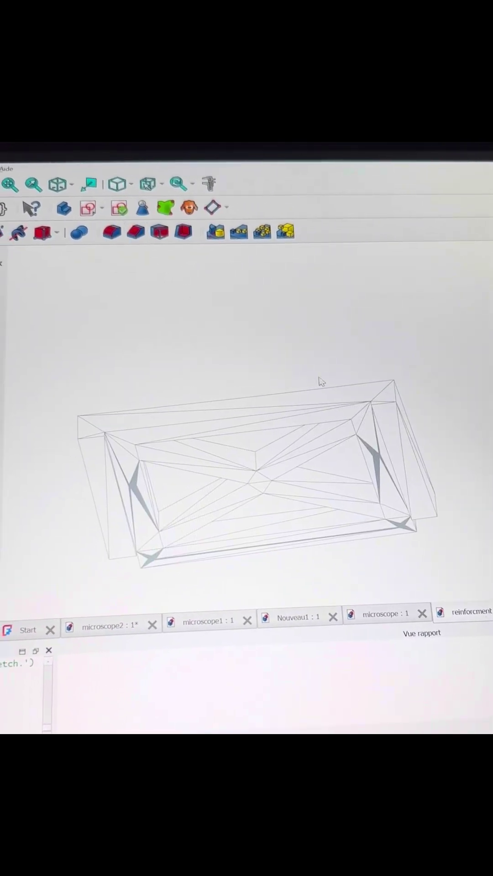
click(118, 184)
click(131, 246)
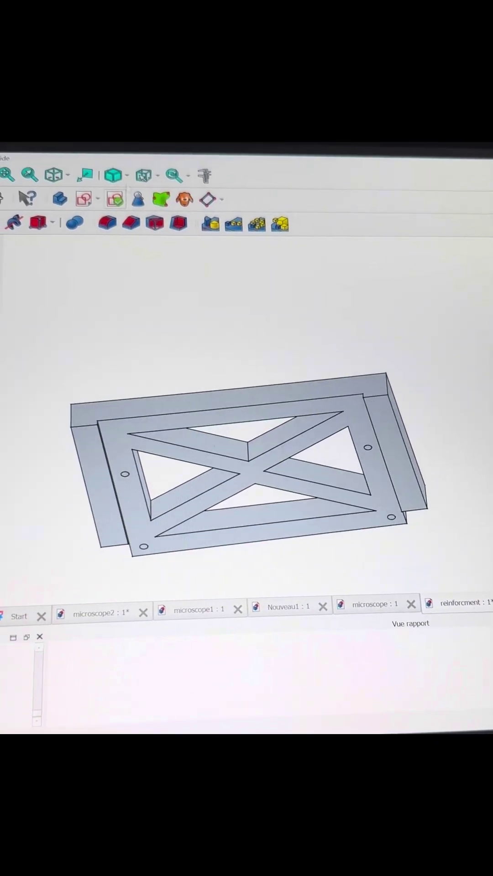
middle_drag(308, 328, 322, 415)
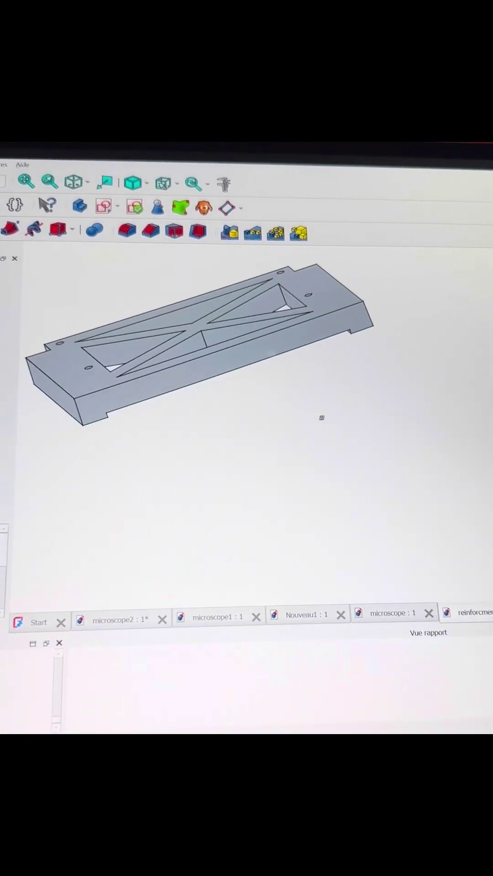
click(123, 194)
click(130, 267)
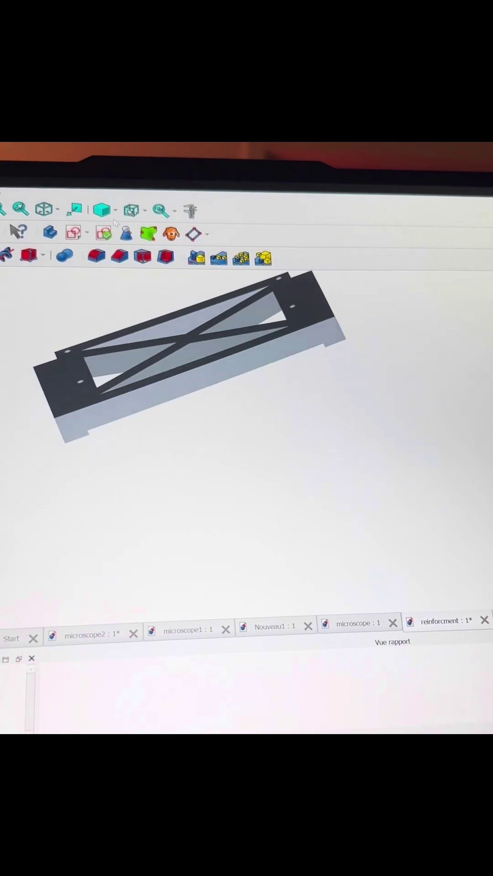
View the plate from above and select the first Pad to show its 10 mm properties
mouse_move(109, 300)
middle_down()
mouse_move(327, 500)
mouse_move(313, 418)
mouse_move(352, 391)
mouse_move(266, 413)
mouse_move(362, 410)
mouse_move(355, 417)
mouse_move(342, 404)
middle_up()
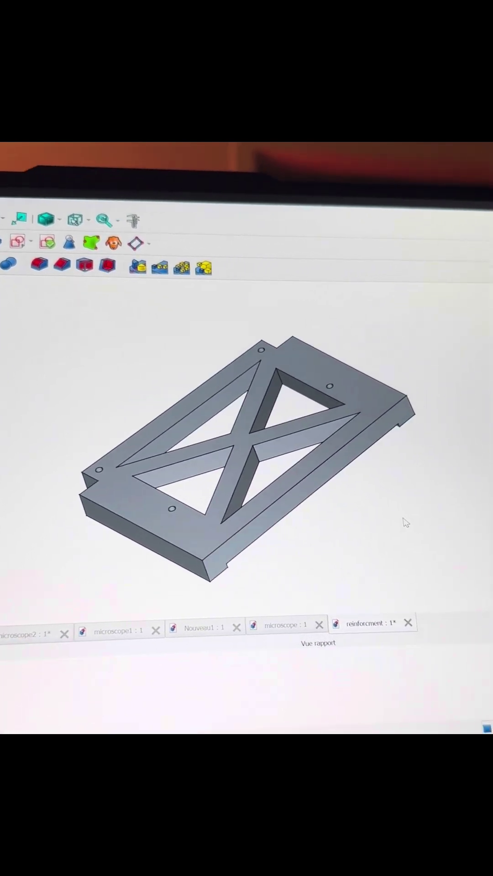
middle_drag(401, 517, 26, 307)
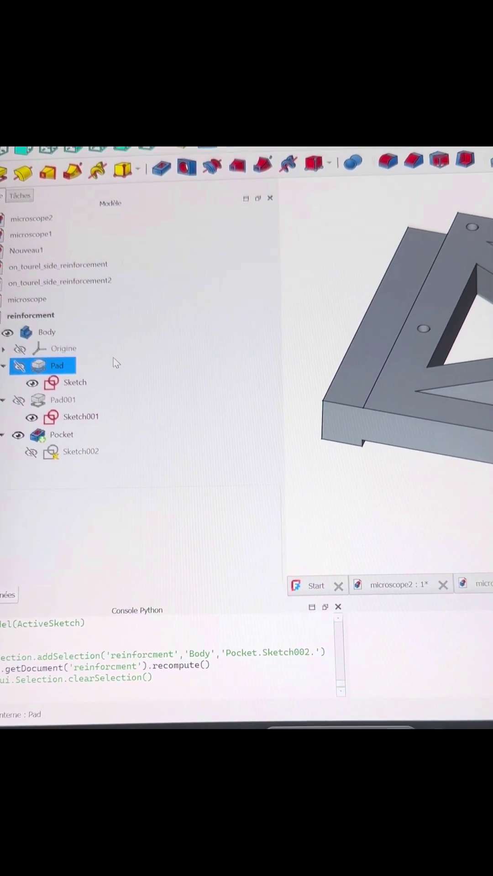
click(113, 359)
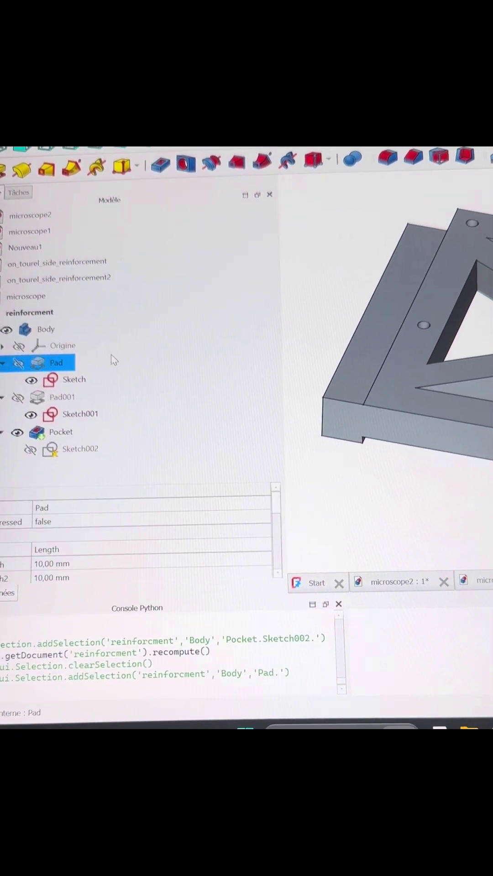
Open the base sketch and move both Ø3 mm labels, the 5 mm labels and the 10 mm dimension apart
double_click(67, 375)
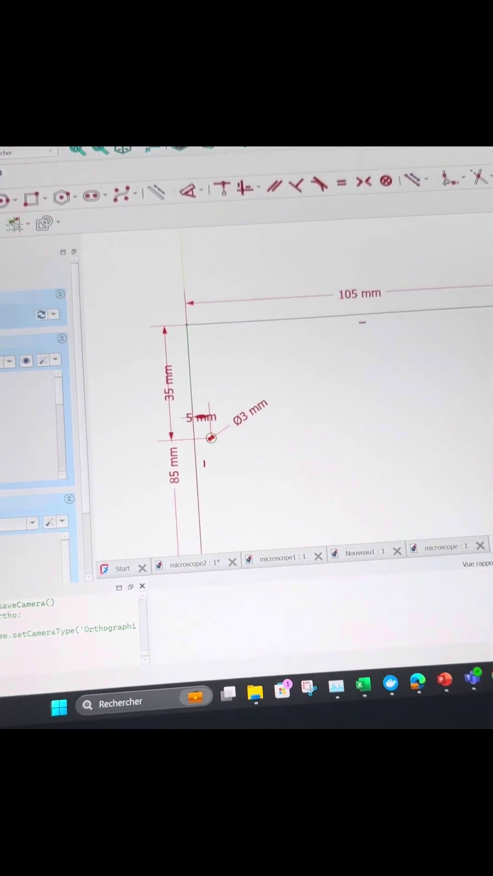
scroll(273, 411, down, 3)
scroll(273, 411, down, 2)
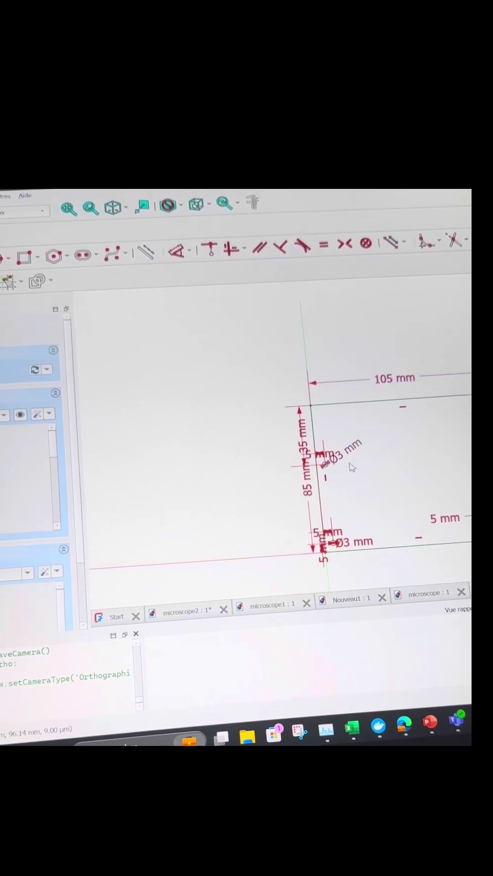
drag(370, 453, 439, 444)
drag(329, 454, 243, 403)
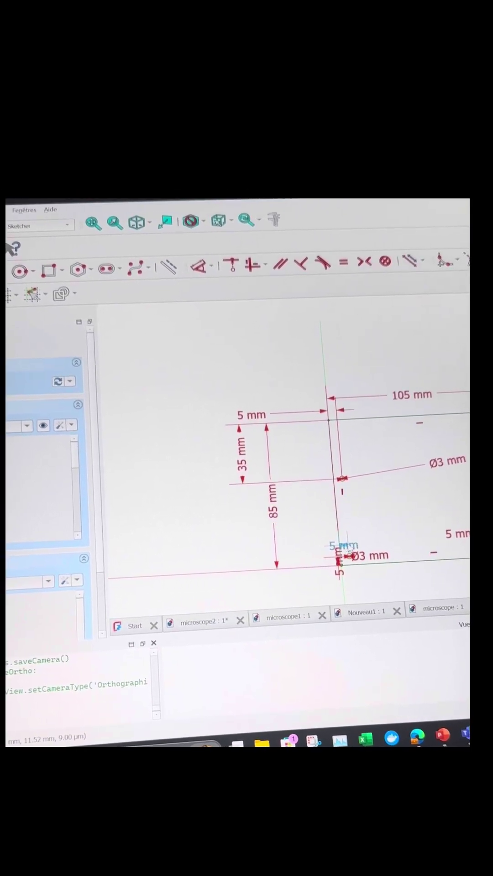
mouse_move(336, 537)
mouse_down()
mouse_move(377, 507)
mouse_move(393, 518)
mouse_up()
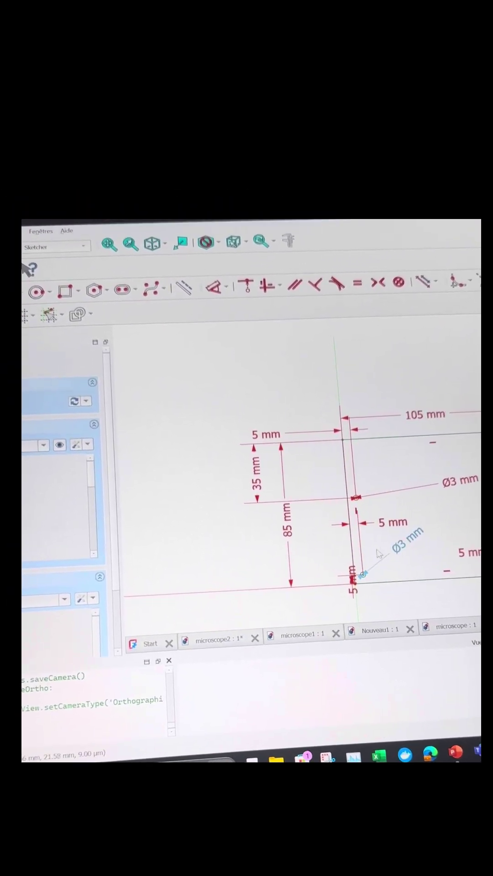
drag(347, 576, 327, 563)
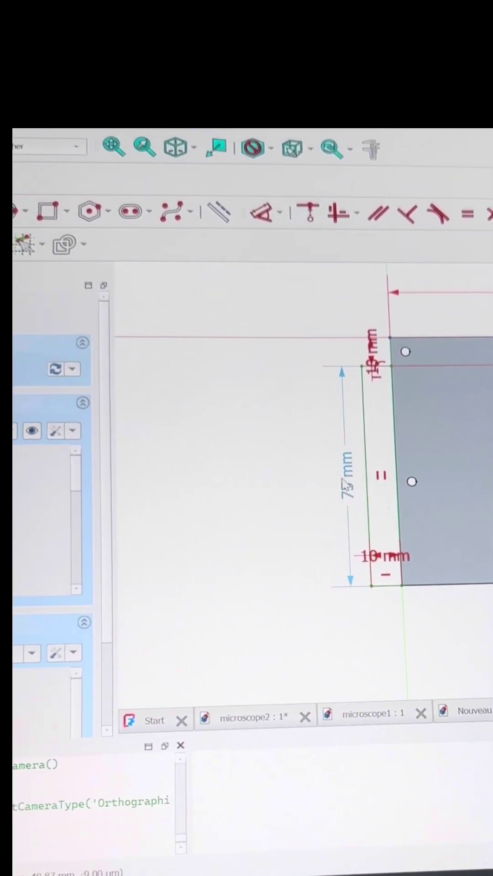
drag(391, 557, 304, 628)
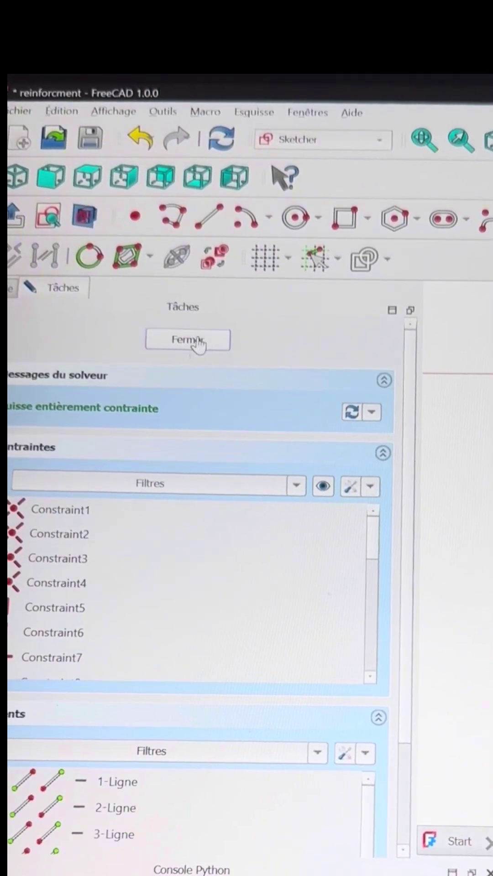
Close the base sketch and return to the 3D part
click(200, 339)
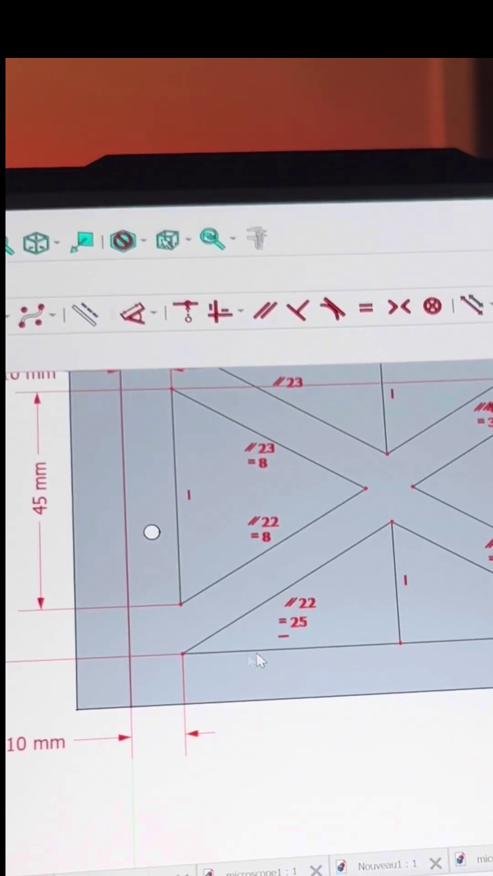
scroll(256, 658, down, 3)
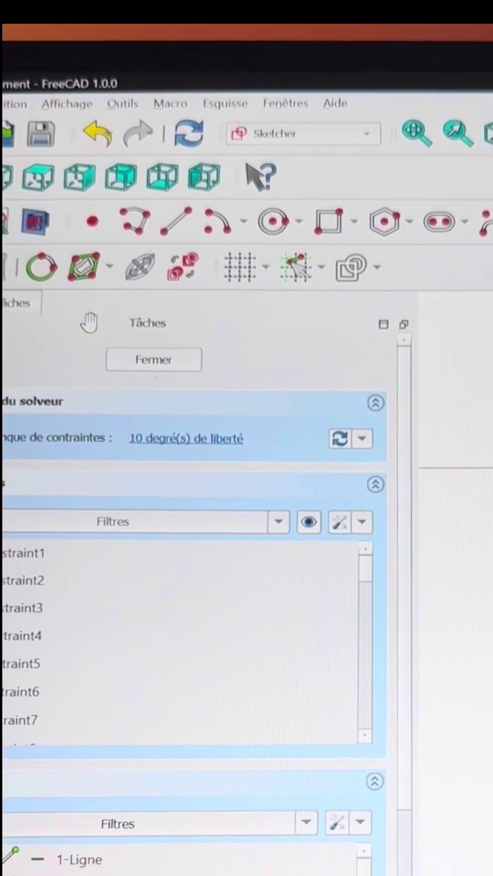
click(174, 351)
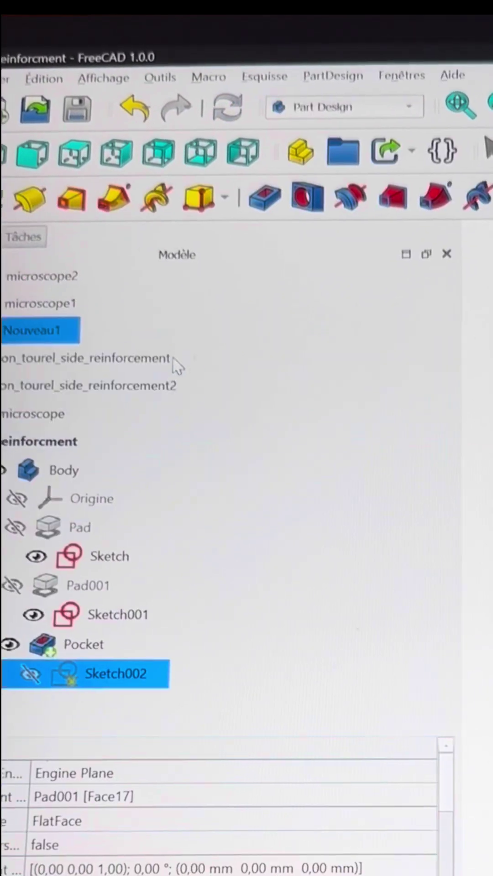
double_click(103, 636)
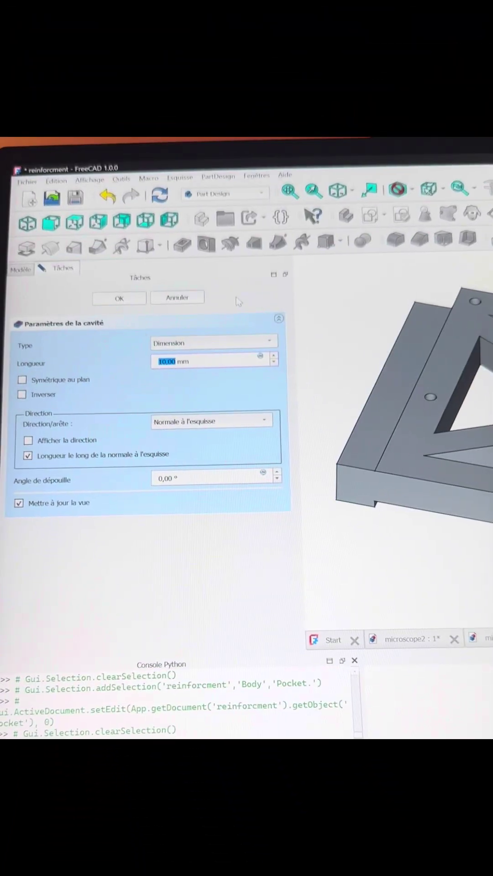
click(173, 298)
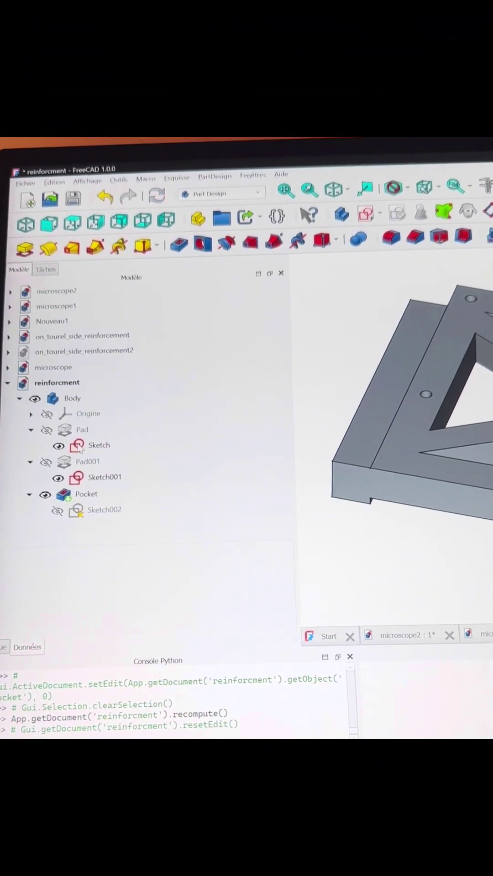
double_click(88, 497)
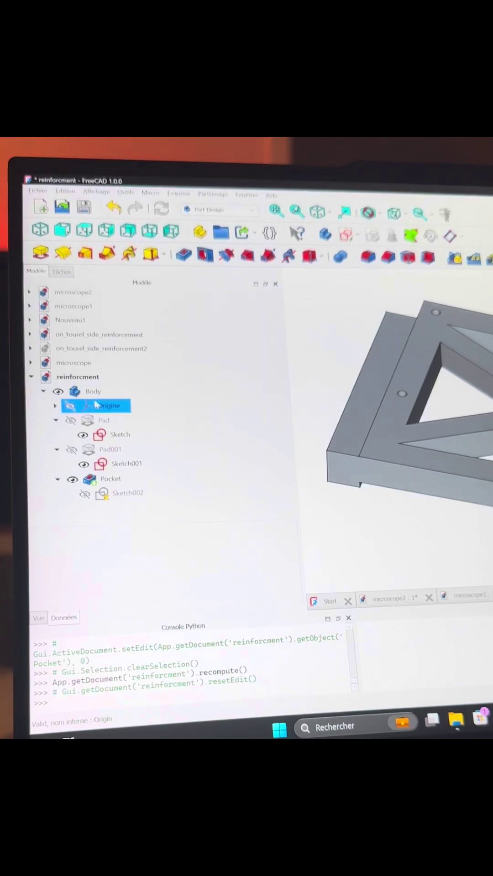
click(85, 446)
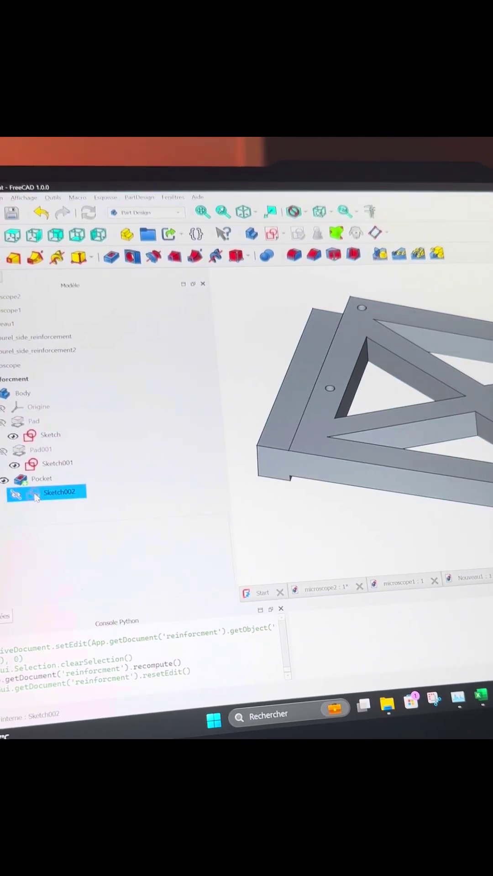
click(38, 422)
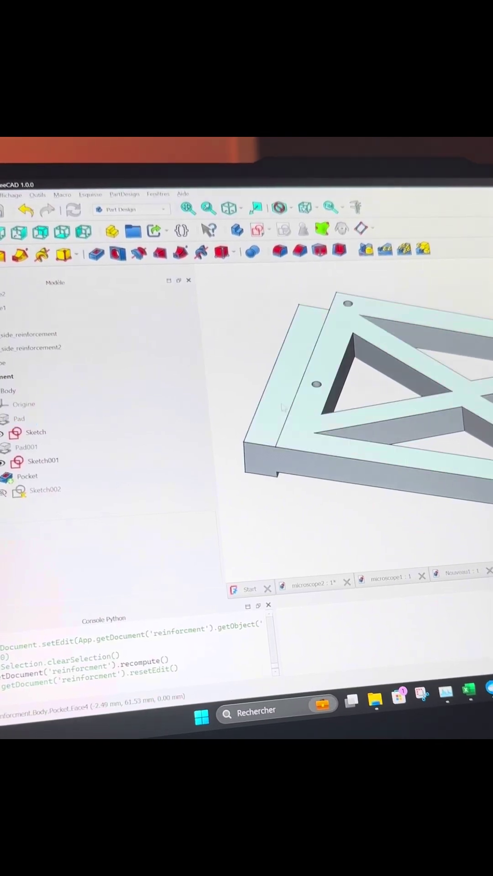